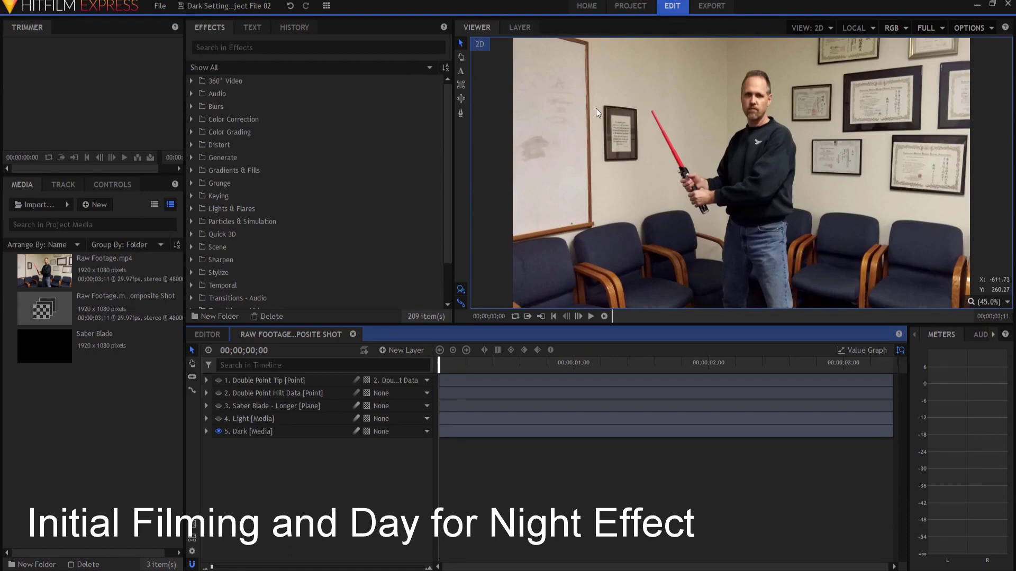
# Play the raw footage through and return the playhead to the first frame
pyautogui.click(592, 317)
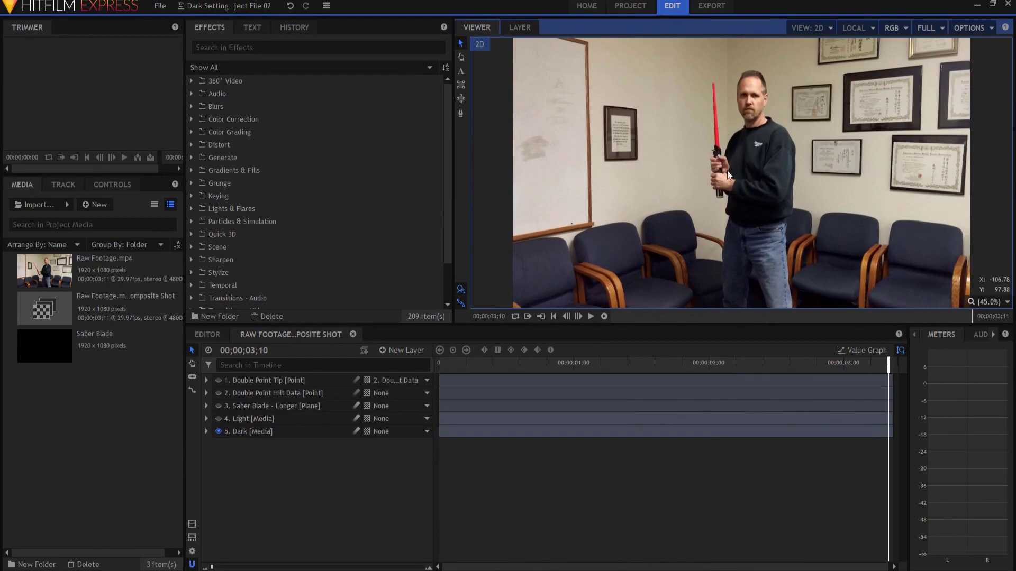
pyautogui.moveTo(891, 380); pyautogui.dragTo(870, 370)
pyautogui.moveTo(525, 380); pyautogui.dragTo(439, 373)
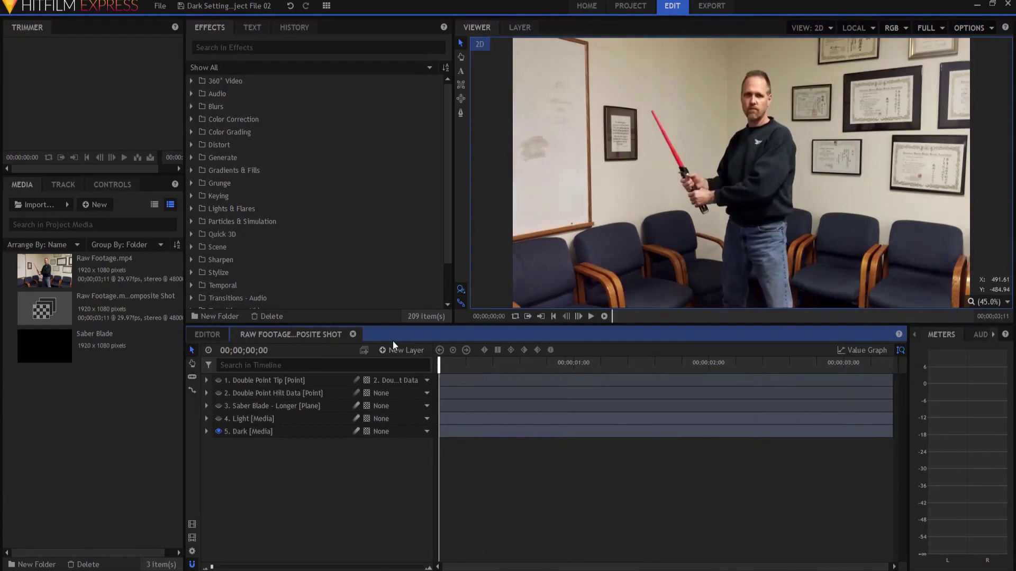
# Enable the Day For Night effect on the Dark layer and preview it across the clip
pyautogui.click(206, 431)
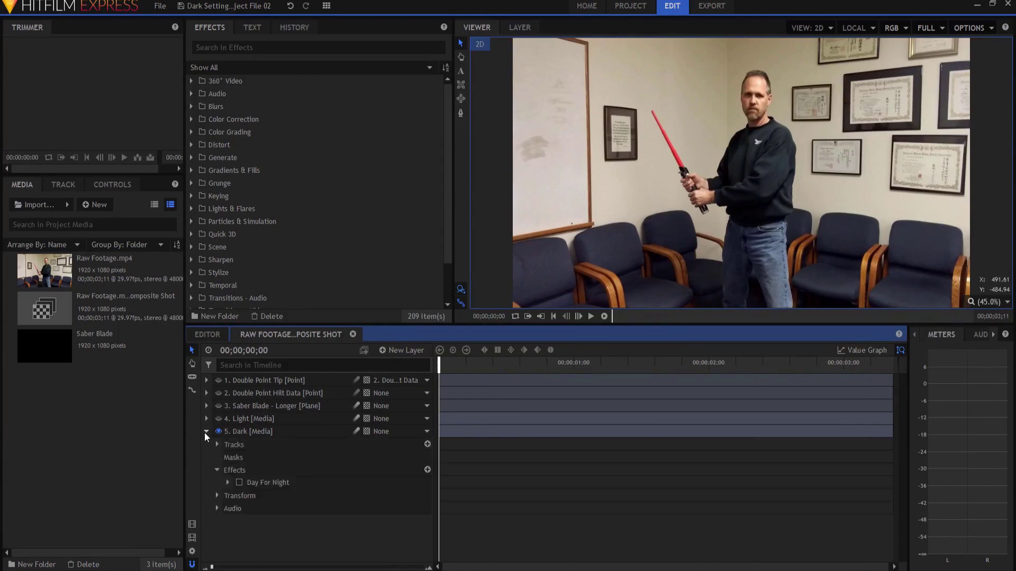
pyautogui.click(240, 483)
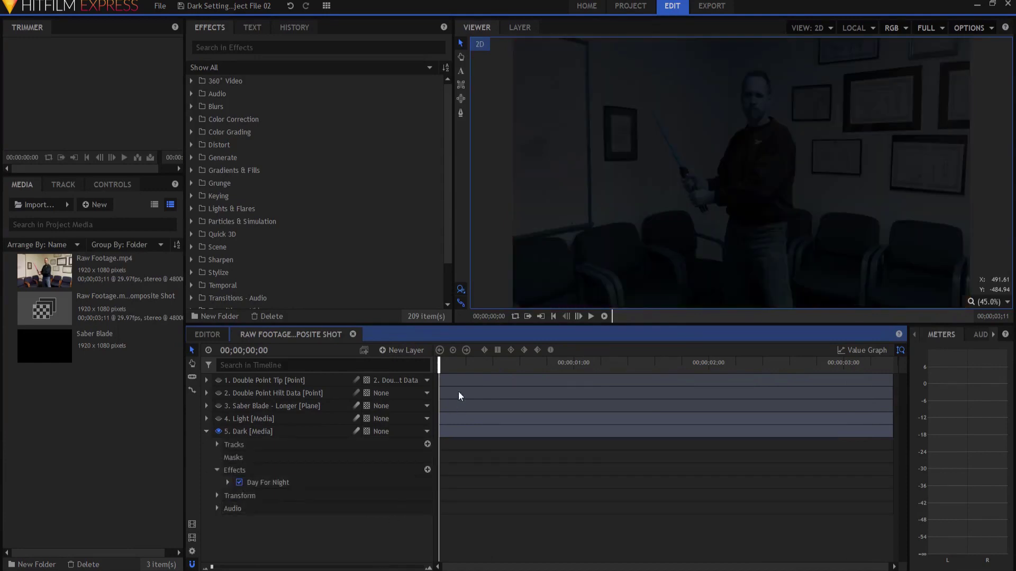
pyautogui.moveTo(439, 369); pyautogui.dragTo(865, 369)
pyautogui.moveTo(662, 370); pyautogui.dragTo(440, 369)
# Make the Double Point Hilt Data layer visible and select it to view its tracked motion path
pyautogui.click(219, 394)
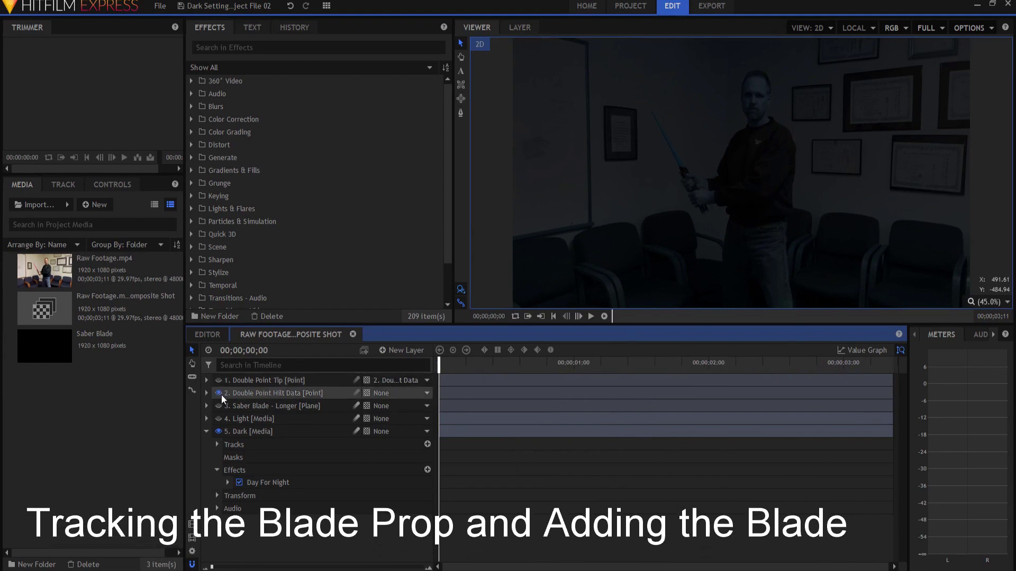
pyautogui.click(267, 398)
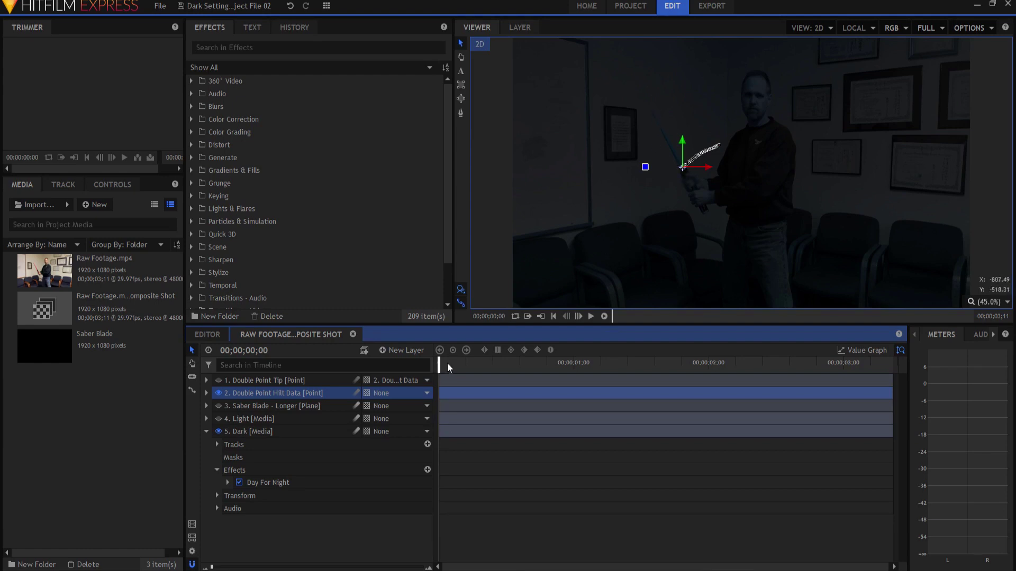
pyautogui.moveTo(441, 364)
pyautogui.mouseDown()
pyautogui.moveTo(766, 343)
pyautogui.moveTo(438, 363)
pyautogui.mouseUp()
pyautogui.scroll(-3, 748, 180)
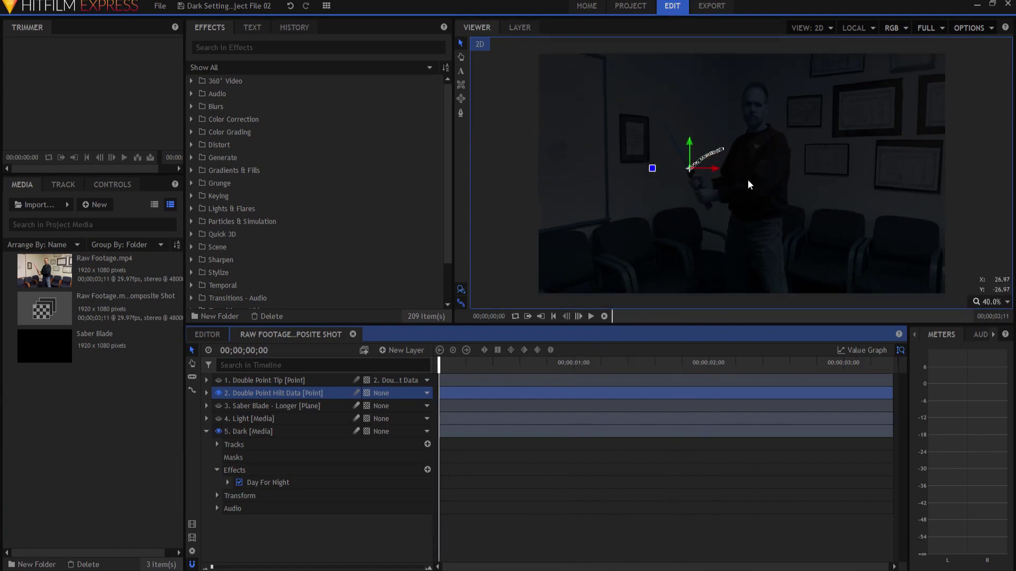
# Examine the Double Point Tip and Double Point Hilt Data points together at the start of the shot
pyautogui.click(258, 380)
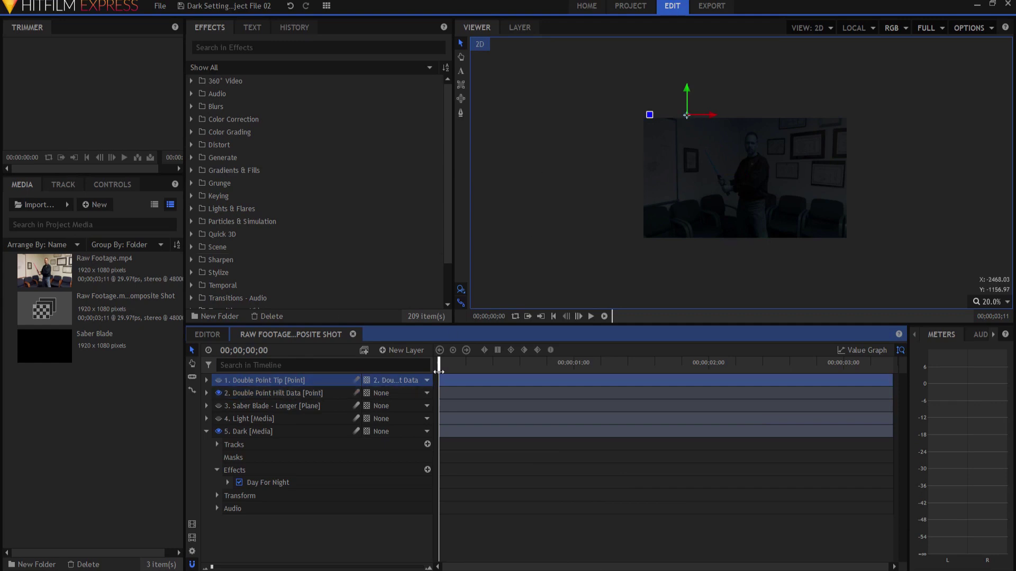
pyautogui.keyDown('ctrl'); pyautogui.click(282, 393); pyautogui.keyUp('ctrl')
pyautogui.moveTo(439, 368)
pyautogui.mouseDown()
pyautogui.moveTo(696, 354)
pyautogui.moveTo(455, 354)
pyautogui.moveTo(908, 349)
pyautogui.moveTo(439, 380)
pyautogui.mouseUp()
pyautogui.scroll(3, 742, 172)
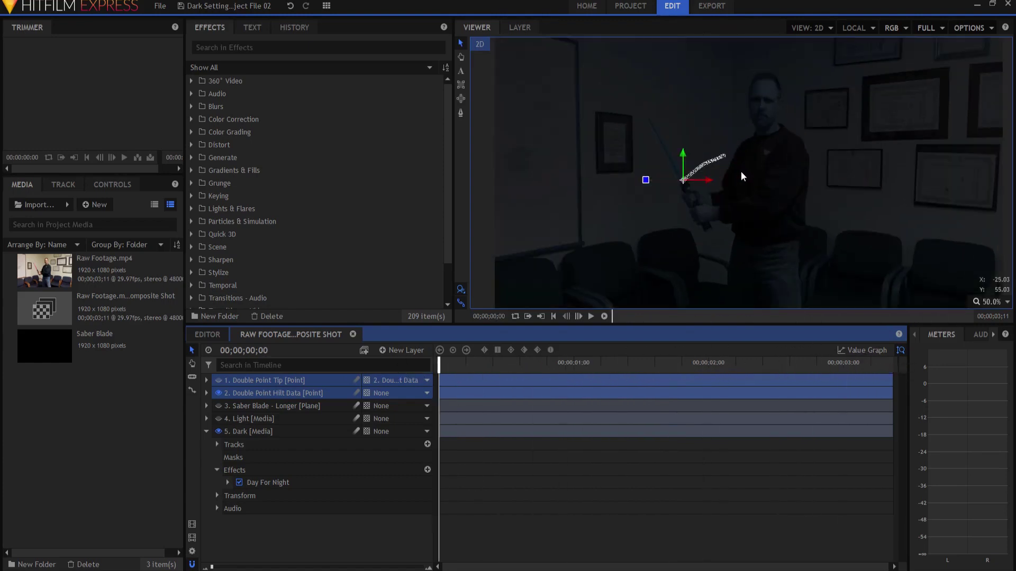
pyautogui.scroll(-1, 724, 193)
pyautogui.moveTo(769, 230); pyautogui.dragTo(759, 212)
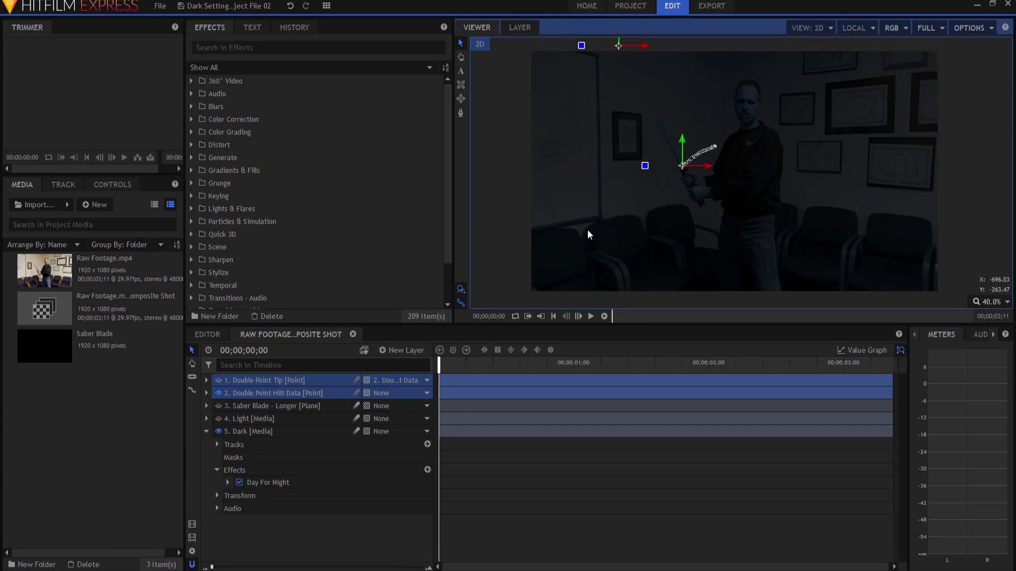
# Make the Saber Blade - Longer layer visible and select it for a close look at the hilt
pyautogui.click(217, 406)
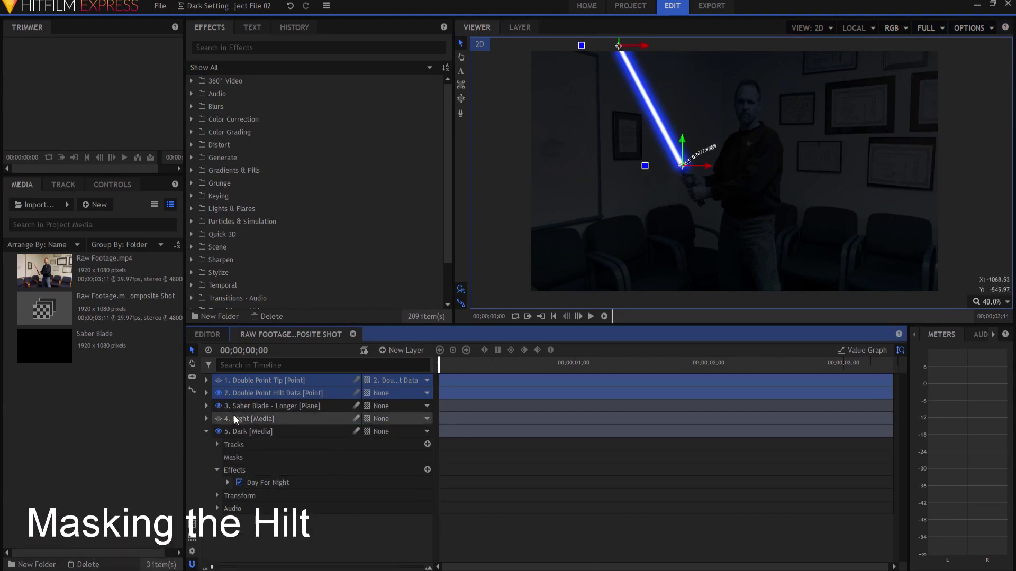
pyautogui.click(245, 405)
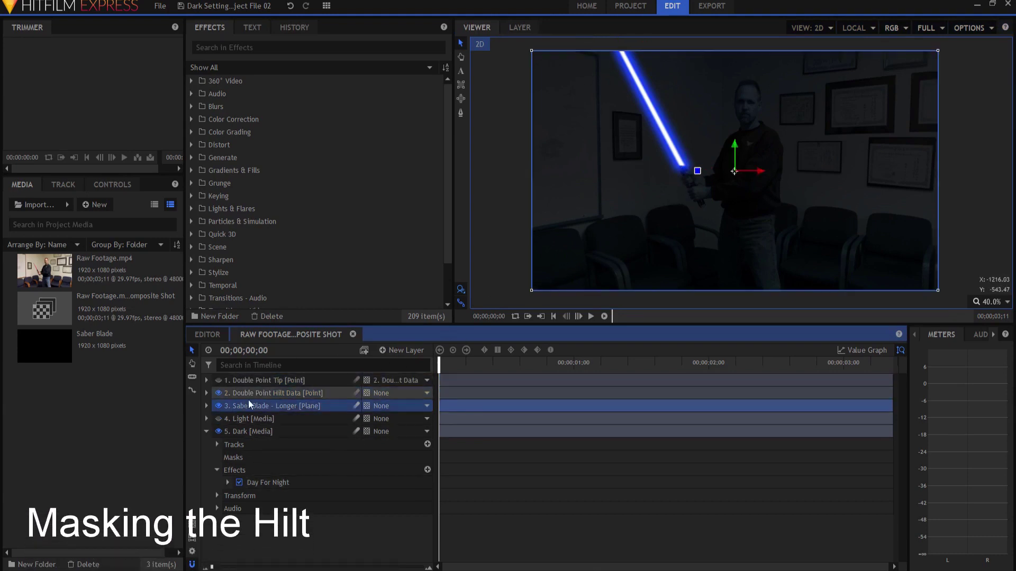
pyautogui.scroll(8, 675, 165)
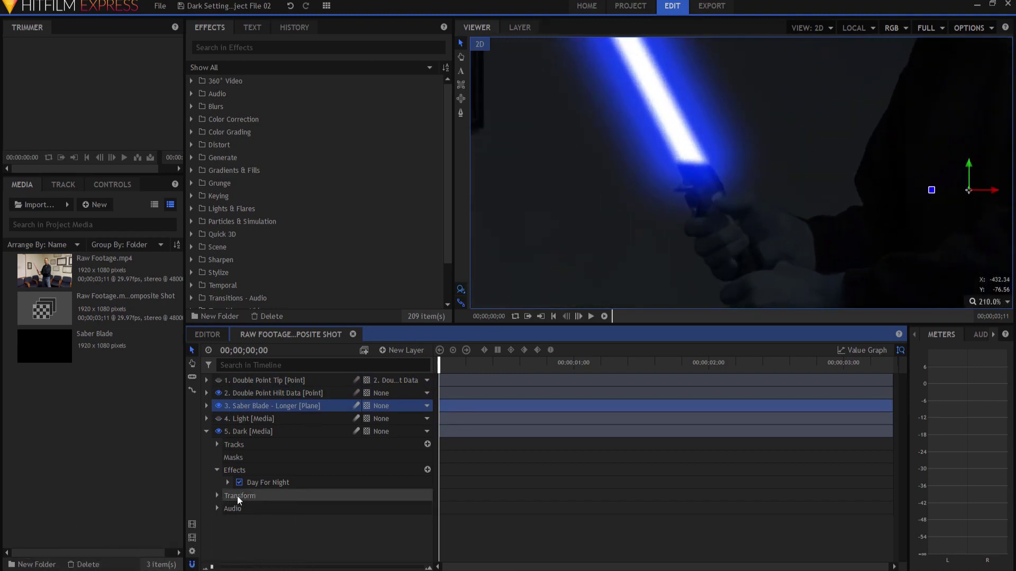
# Turn off Day For Night on the Dark layer and examine the hilt mask with the saber blade hidden and shown
pyautogui.click(217, 405)
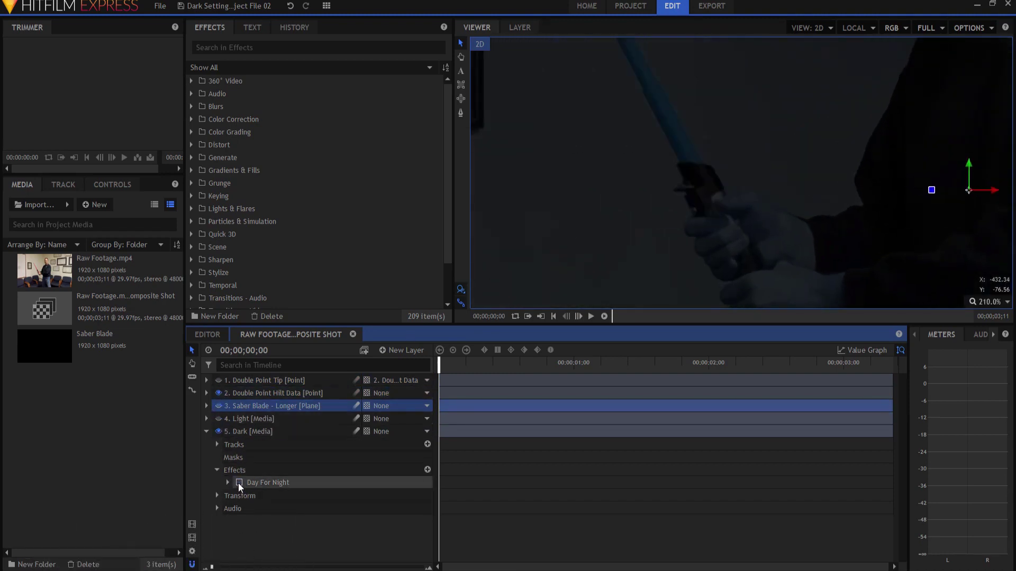
pyautogui.click(239, 483)
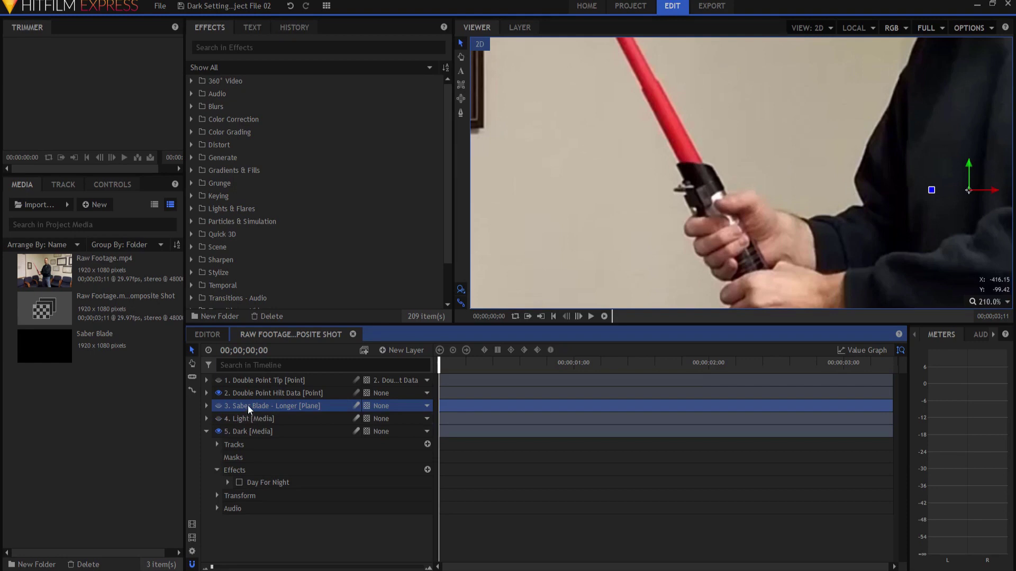
pyautogui.click(206, 406)
pyautogui.click(256, 431)
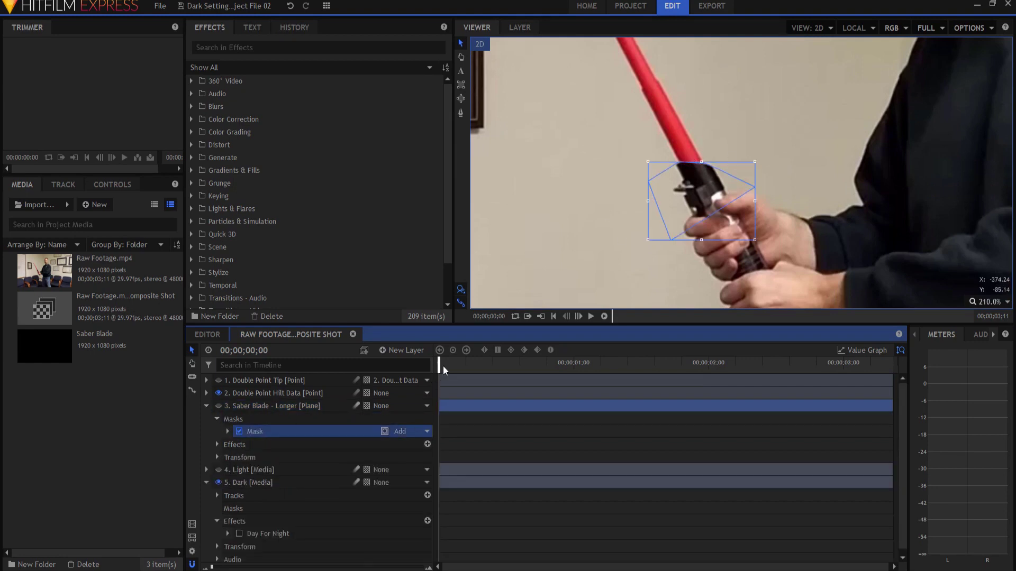
pyautogui.moveTo(438, 365)
pyautogui.mouseDown()
pyautogui.moveTo(592, 364)
pyautogui.moveTo(440, 360)
pyautogui.mouseUp()
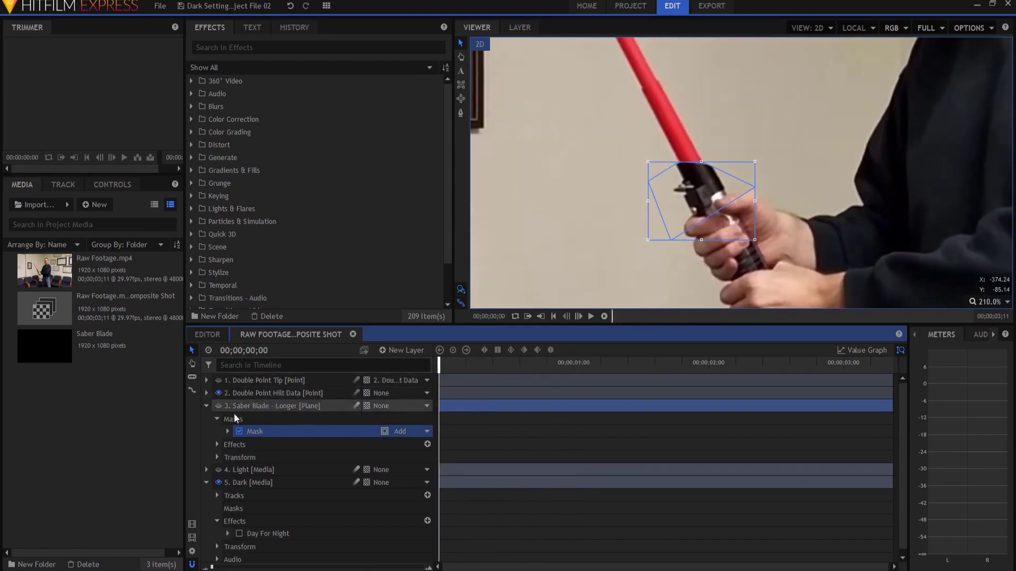
pyautogui.click(217, 406)
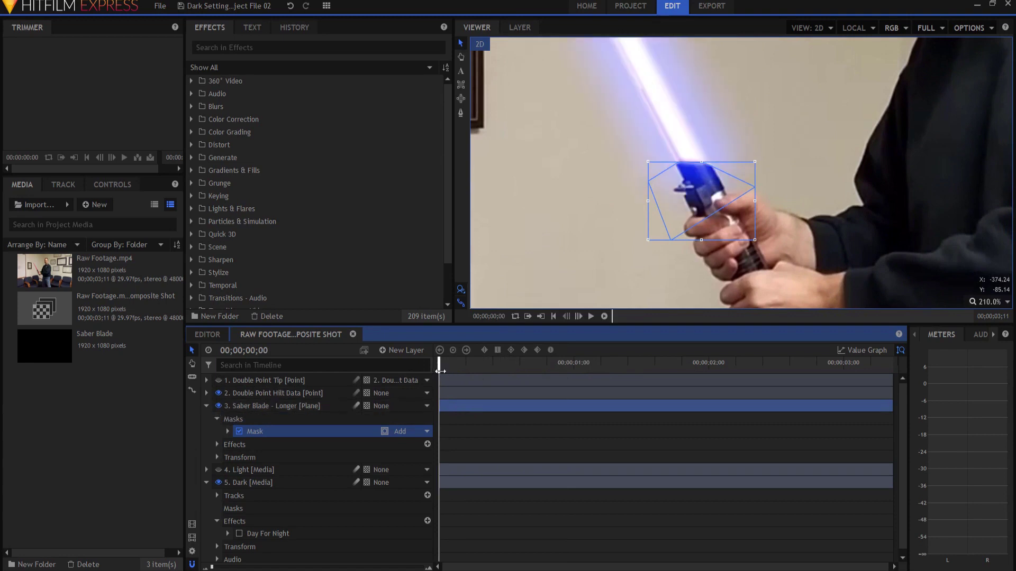
pyautogui.moveTo(445, 369); pyautogui.dragTo(641, 365)
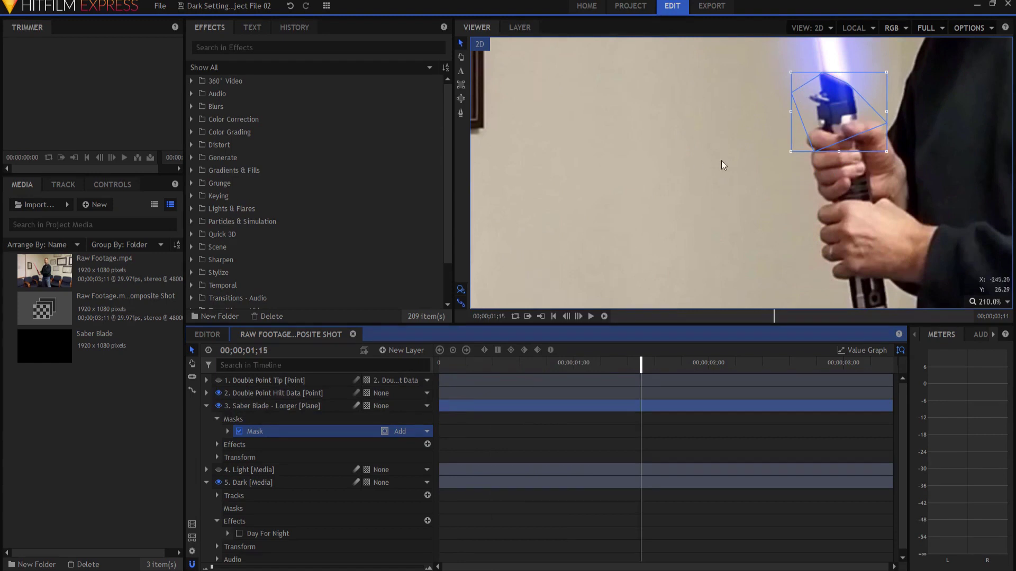
# Disable the saber blade's mask temporarily to check the blade against the hilt over time, and enable it again
pyautogui.click(239, 431)
pyautogui.click(272, 406)
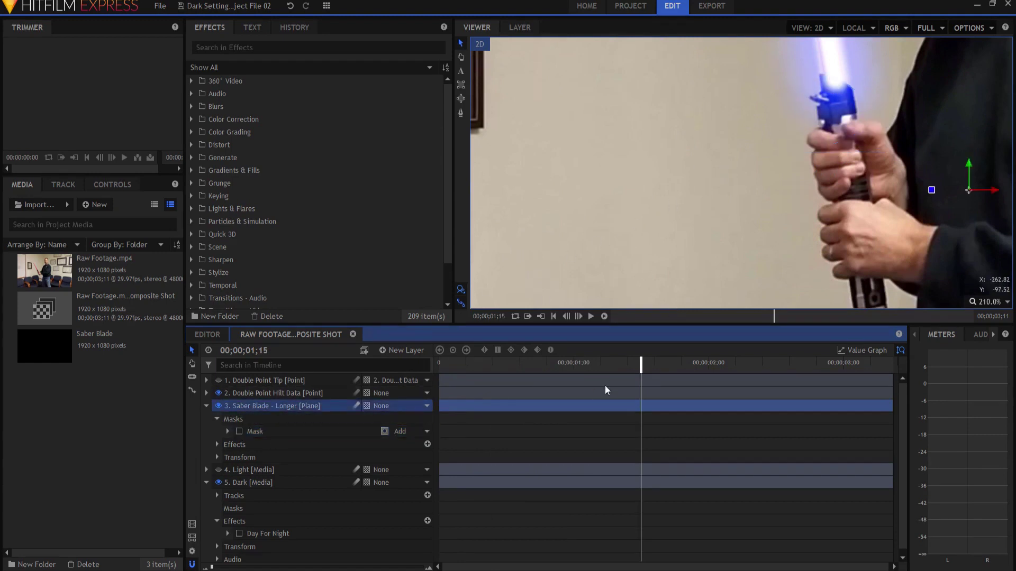
pyautogui.moveTo(640, 368); pyautogui.dragTo(502, 373)
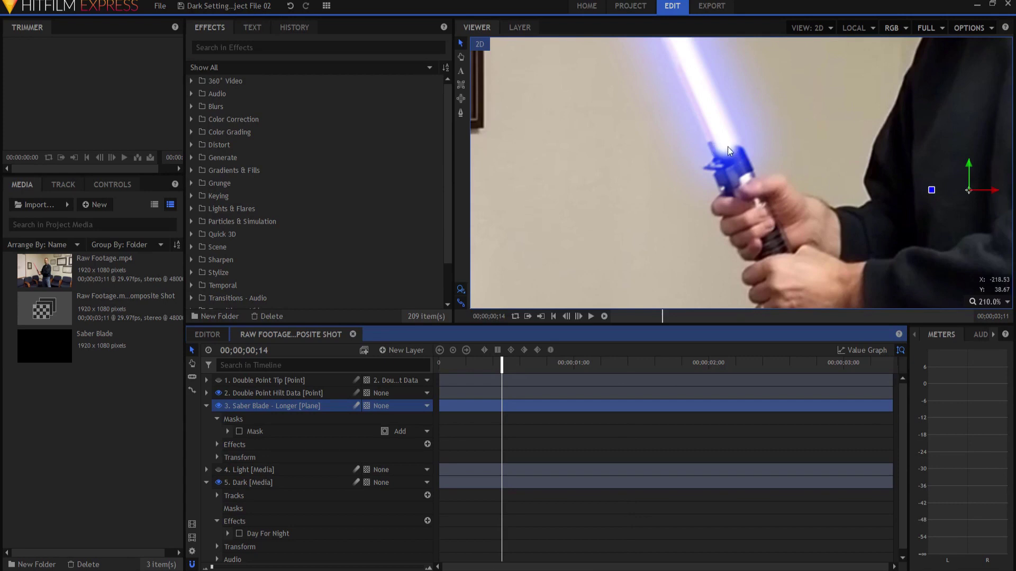
pyautogui.click(239, 433)
# Examine the saber blade mask's shape settings and its Path keyframes along the timeline
pyautogui.click(227, 431)
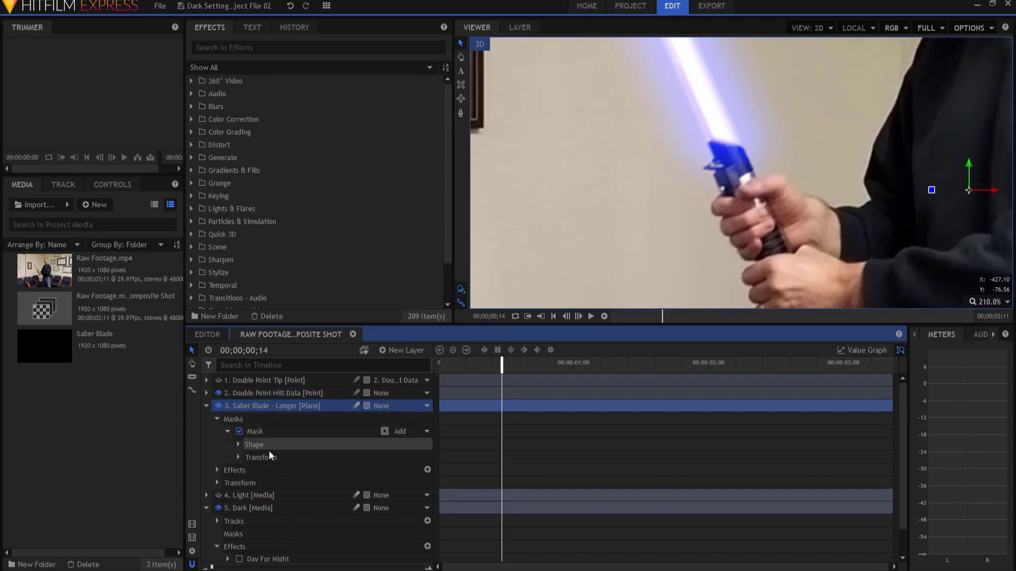
pyautogui.click(238, 445)
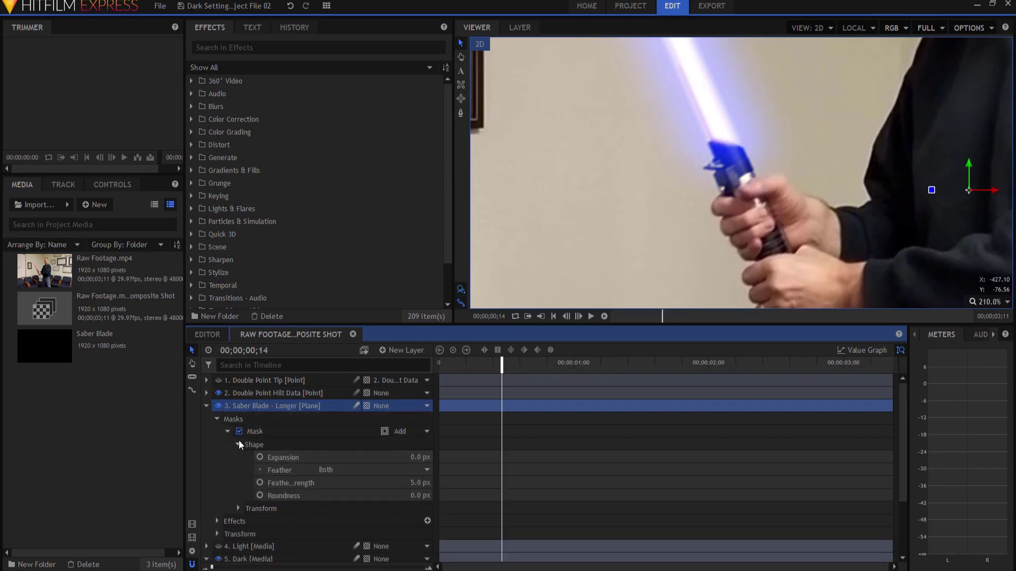
pyautogui.click(238, 445)
pyautogui.click(238, 458)
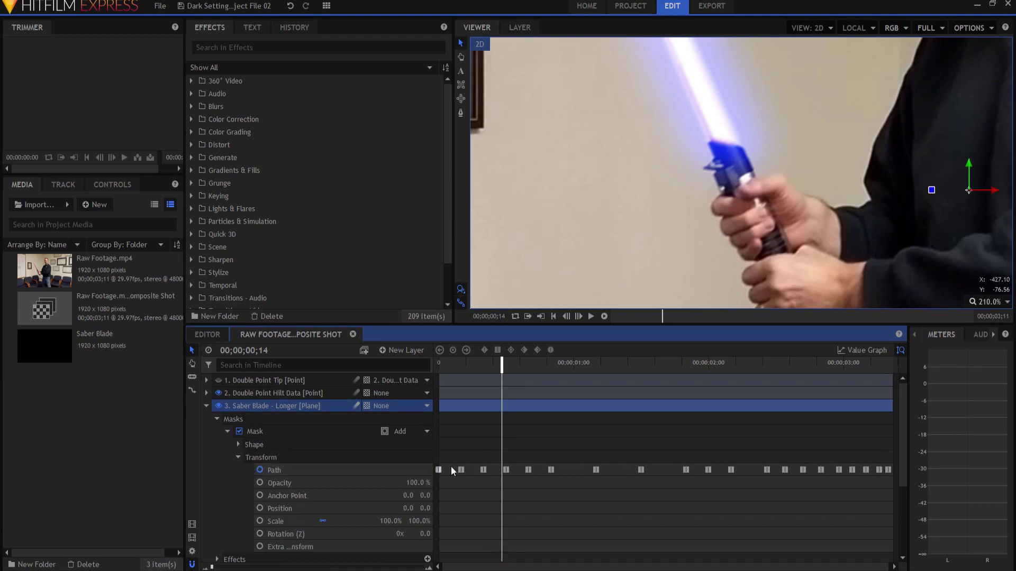
pyautogui.moveTo(505, 366); pyautogui.dragTo(547, 365)
pyautogui.click(989, 302)
pyautogui.click(972, 438)
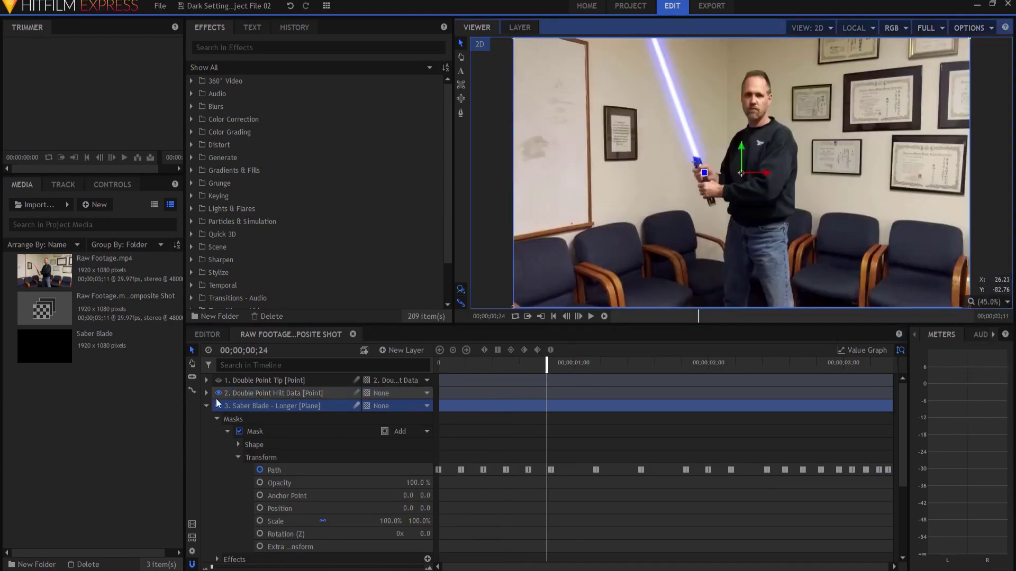
# Collapse the saber blade's properties and turn Day For Night back on for the Dark layer
pyautogui.click(207, 405)
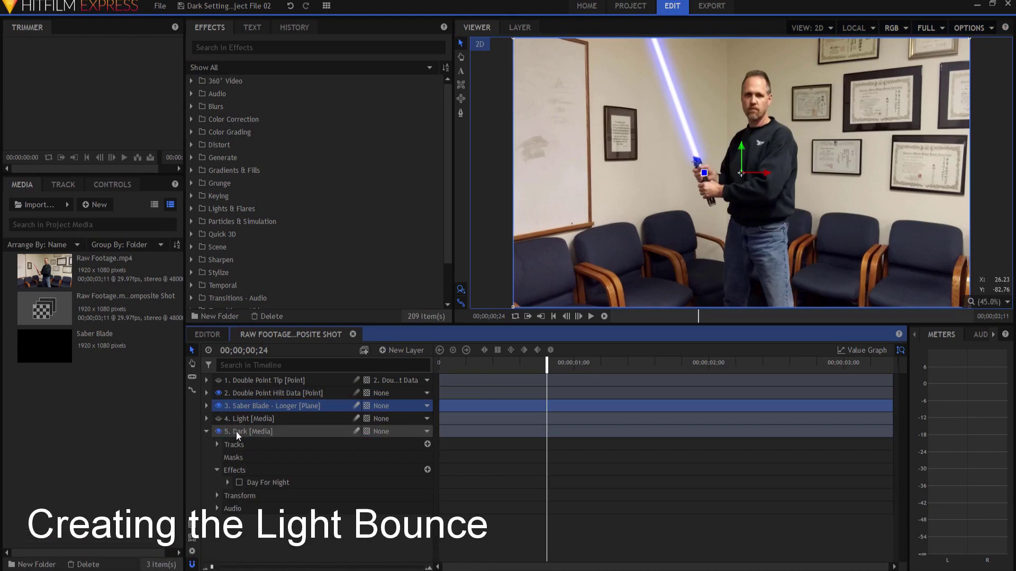
pyautogui.click(239, 483)
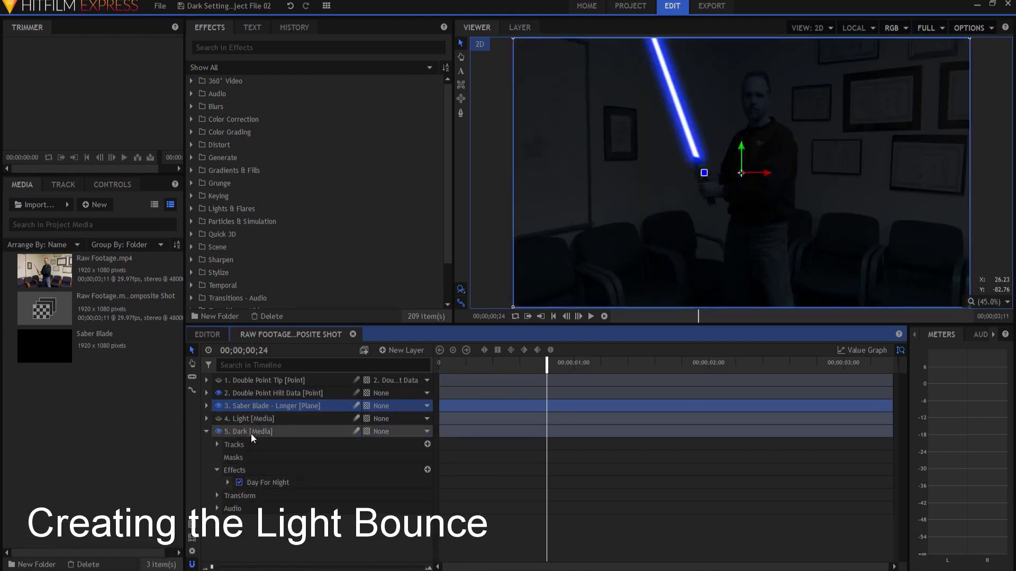
pyautogui.click(207, 431)
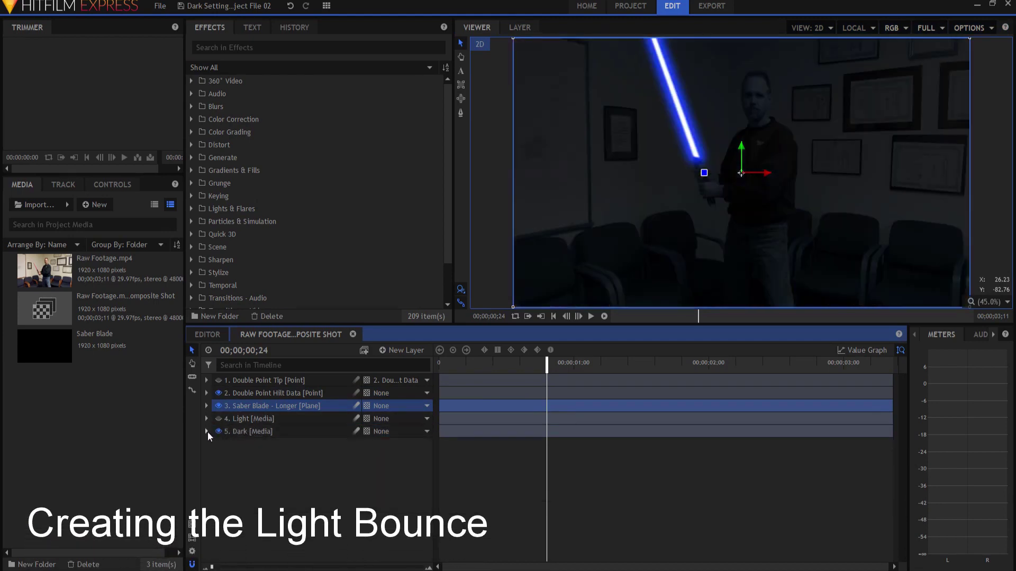
# Reveal the effects of the Light layer and turn off its Hue Colorize effect
pyautogui.click(244, 432)
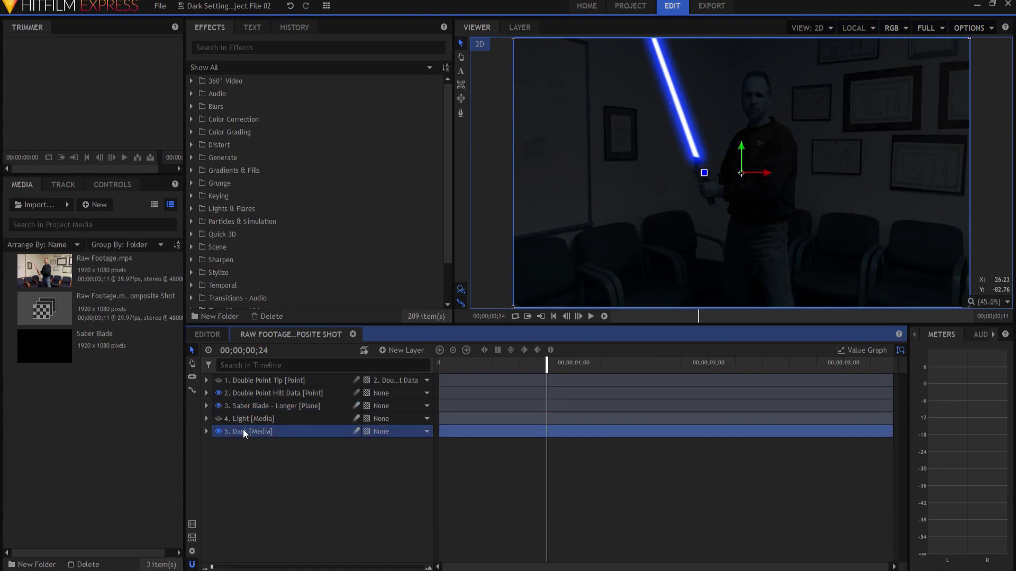
pyautogui.click(243, 418)
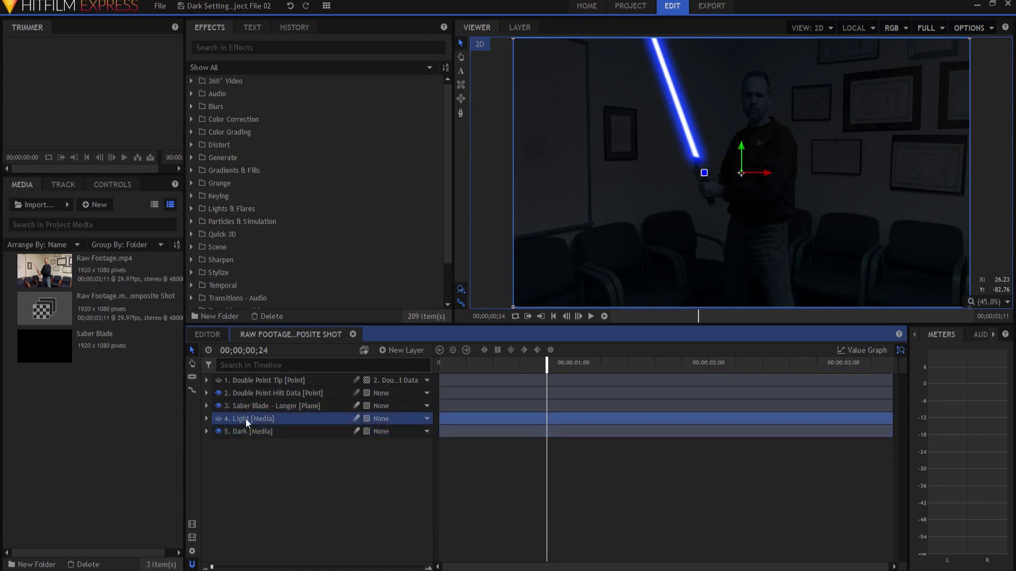
pyautogui.click(207, 419)
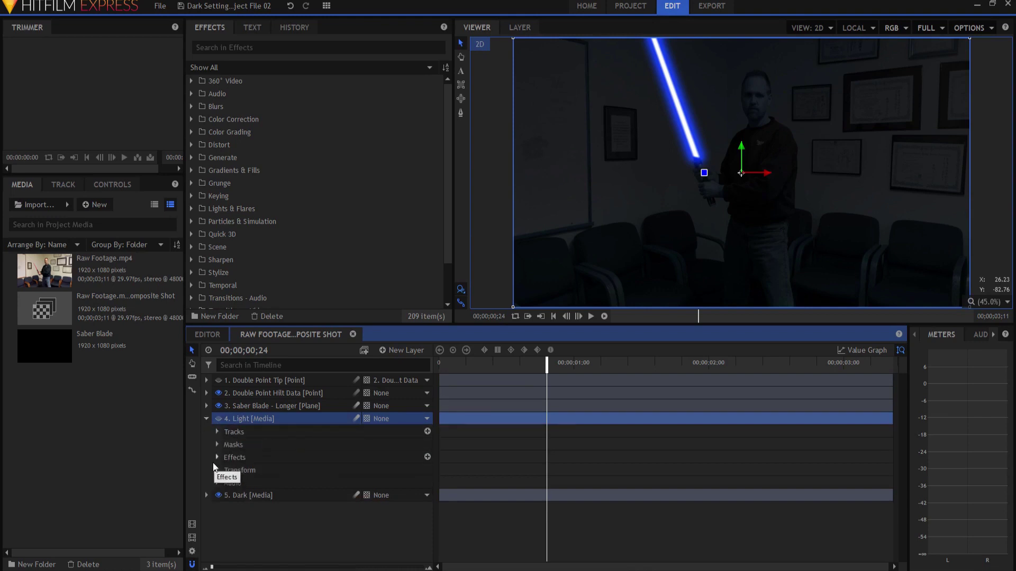
pyautogui.click(217, 457)
pyautogui.click(239, 470)
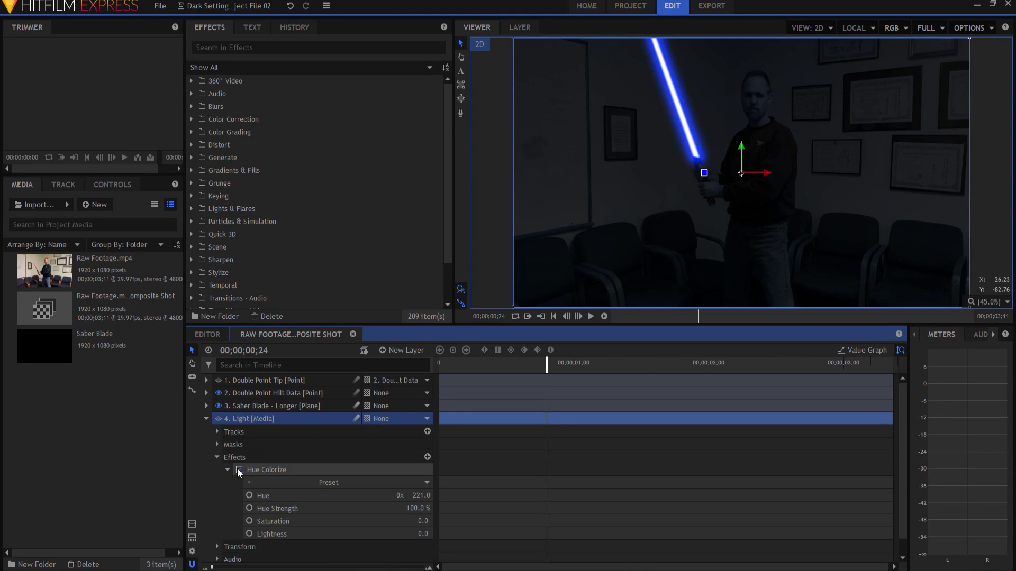
# Select the Light layer's mask and examine how its shape follows the face and chest over time
pyautogui.click(235, 445)
pyautogui.click(217, 445)
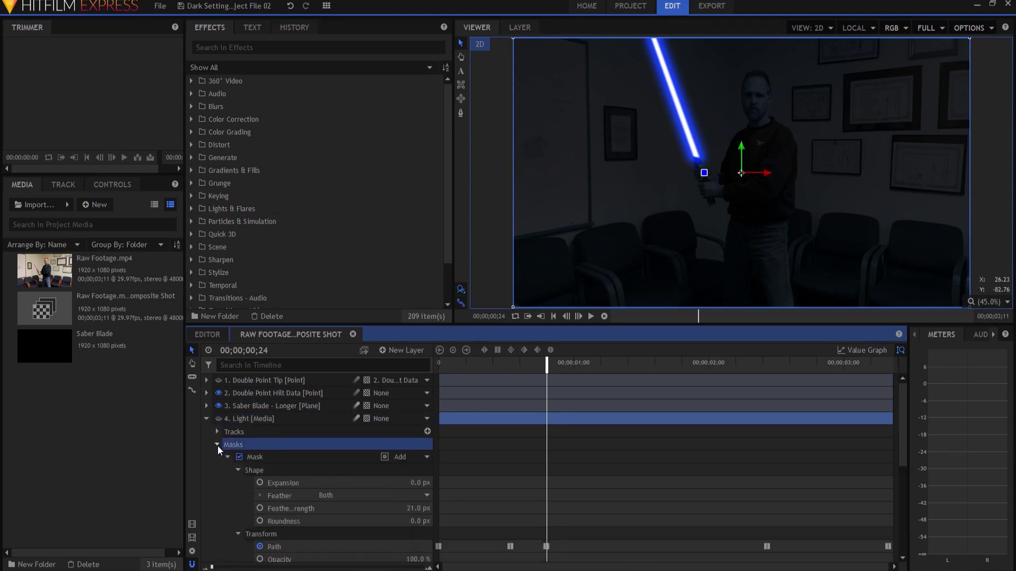
pyautogui.click(264, 456)
pyautogui.moveTo(548, 360); pyautogui.dragTo(538, 378)
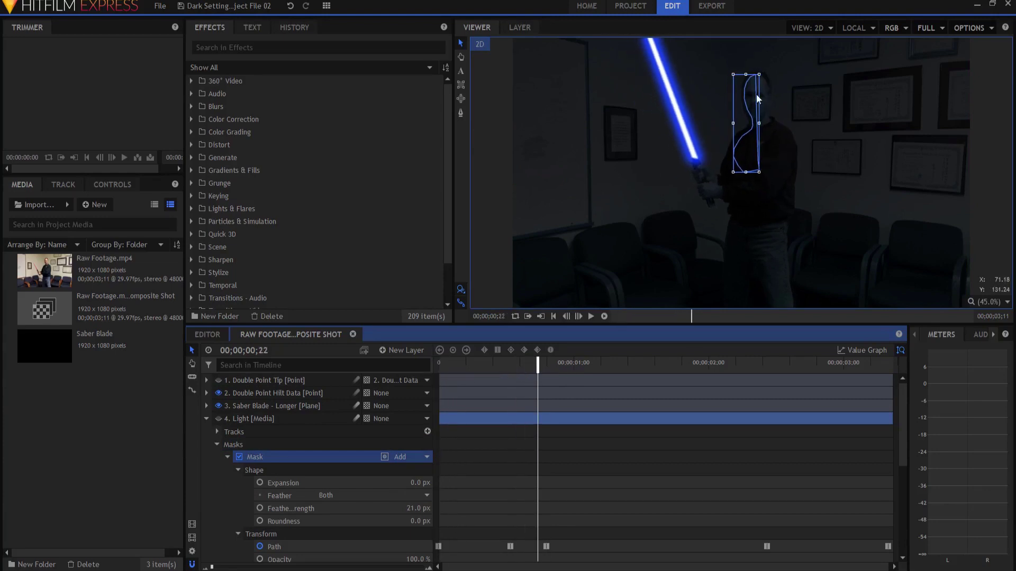
pyautogui.moveTo(537, 362); pyautogui.dragTo(618, 366)
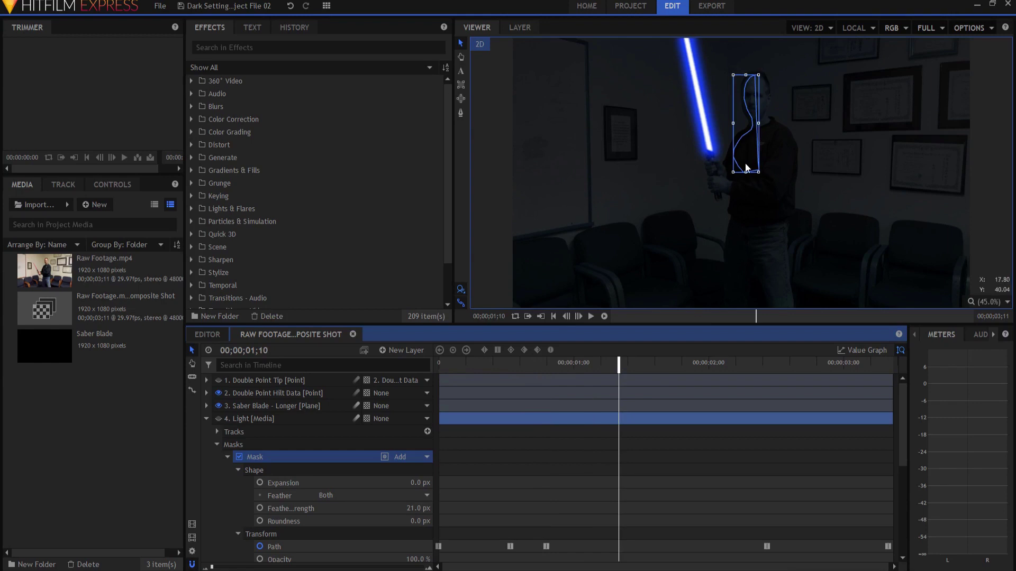
# Make the Light layer visible and move the playhead to 00;00;02;03, where the saber stands upright before the face
pyautogui.click(218, 418)
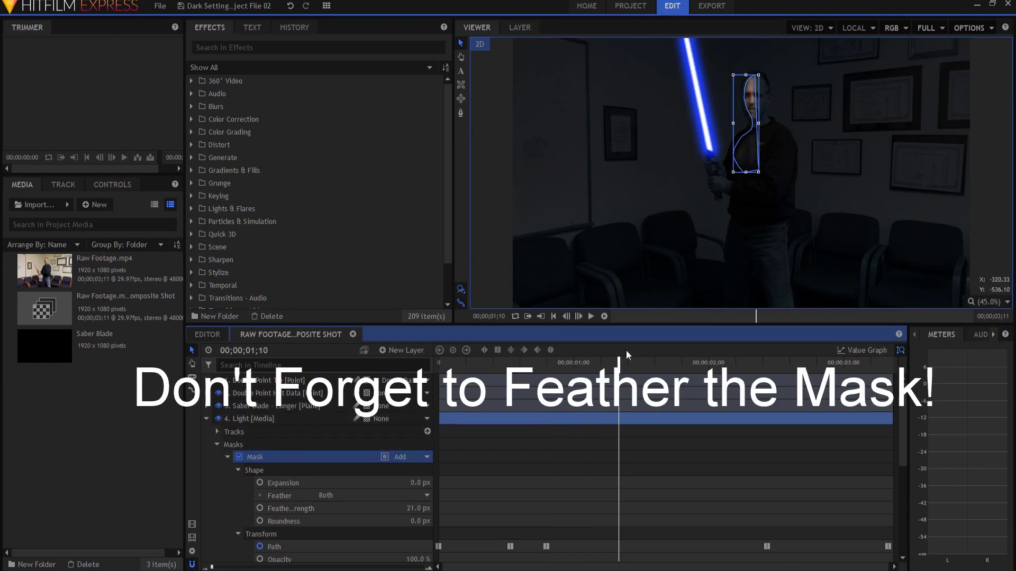
pyautogui.moveTo(617, 365); pyautogui.dragTo(641, 366)
pyautogui.moveTo(737, 319); pyautogui.dragTo(722, 318)
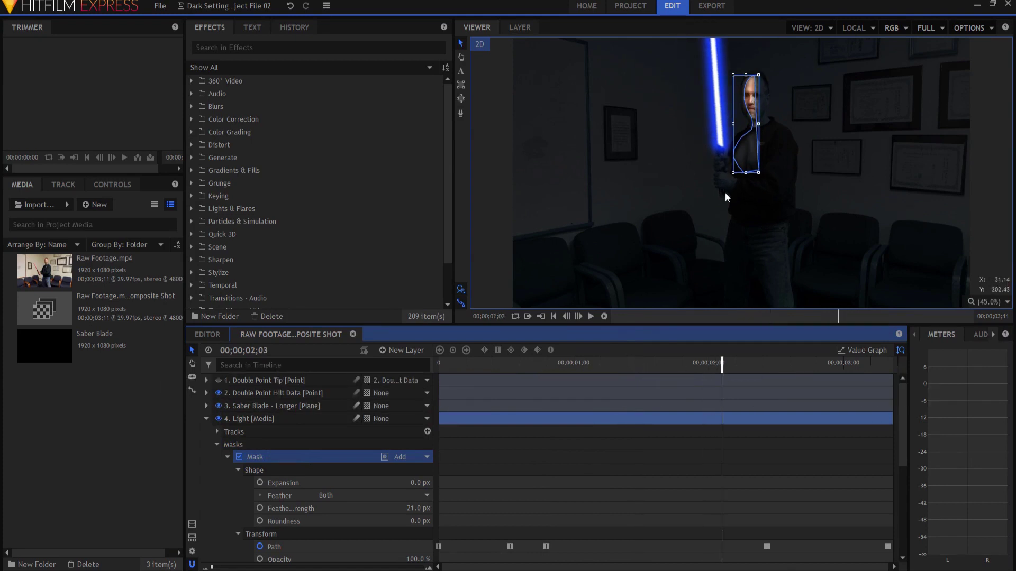
# Turn Hue Colorize back on for the Light layer, scrub through to the end and return to the first frame
pyautogui.scroll(-4, 281, 472)
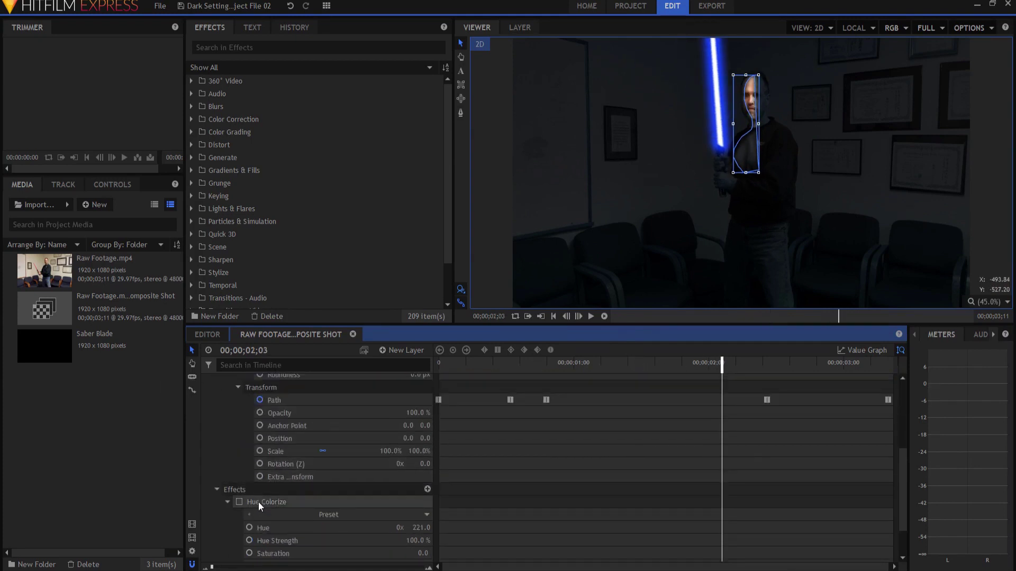
pyautogui.click(240, 502)
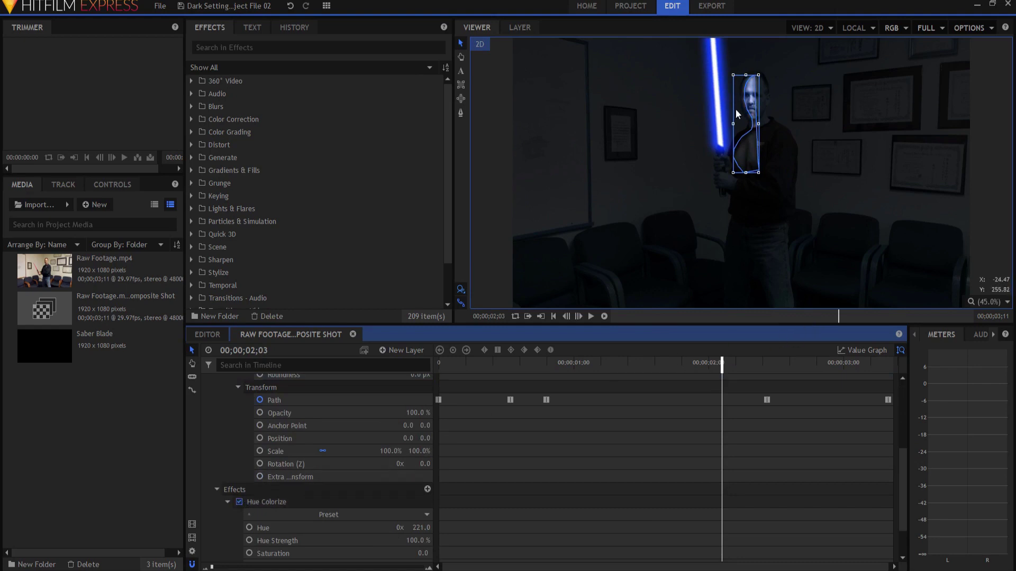
pyautogui.moveTo(722, 370); pyautogui.dragTo(915, 367)
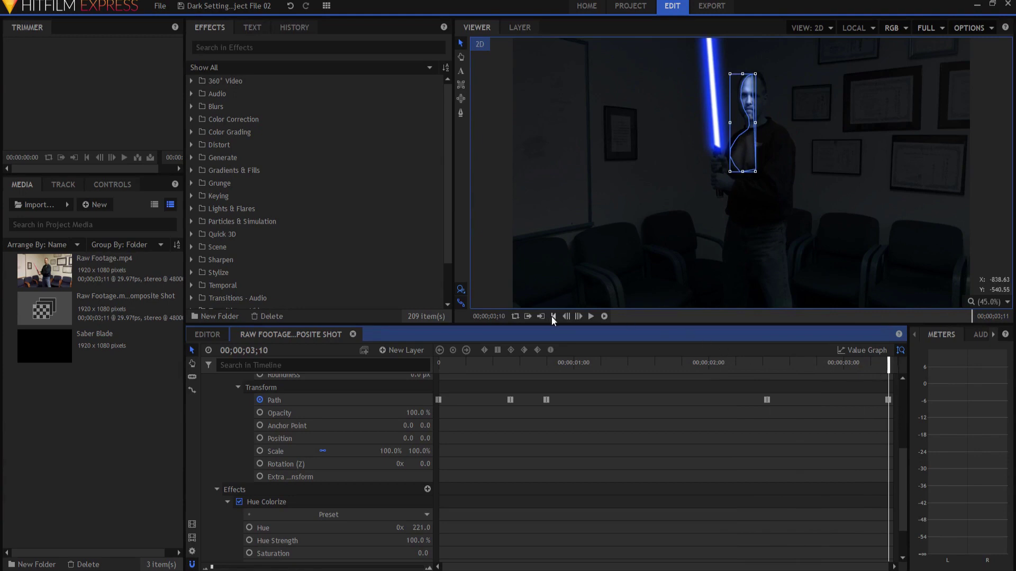
pyautogui.click(554, 316)
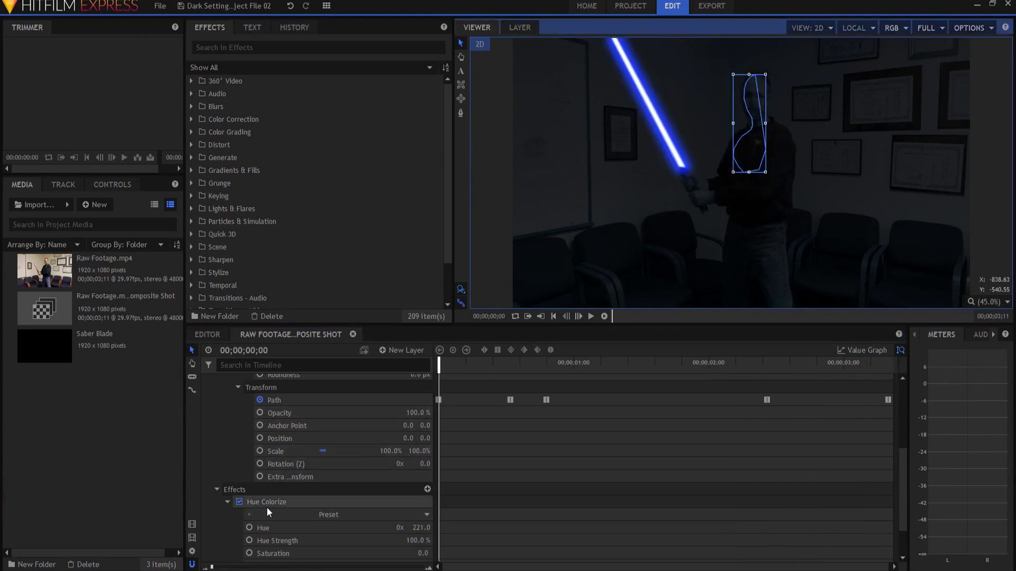
# Collapse the Light layer's masks and examine its Opacity keyframes by scrubbing from the start to 00;00;02;05
pyautogui.scroll(3, 239, 442)
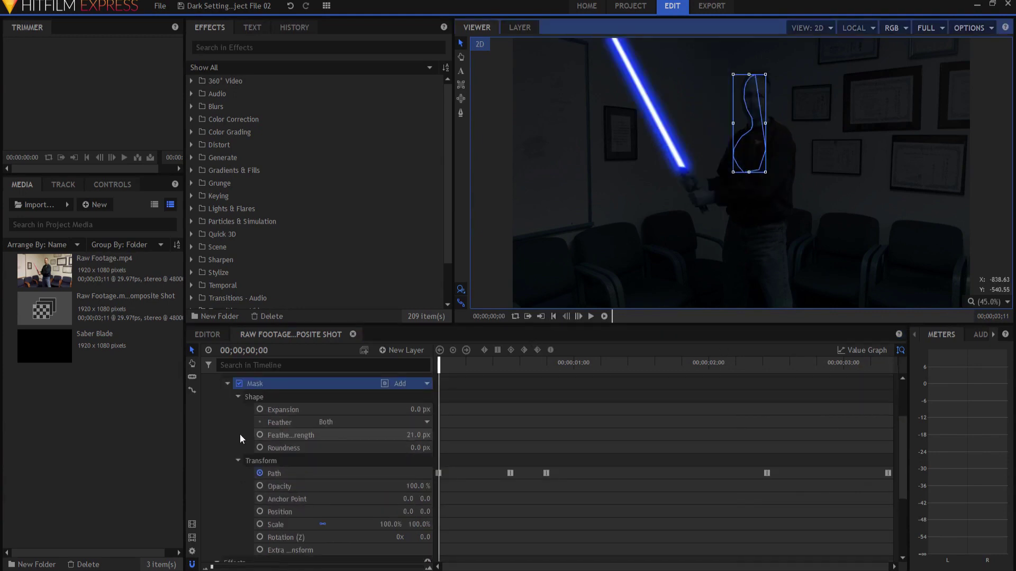
pyautogui.scroll(3, 236, 411)
pyautogui.click(217, 445)
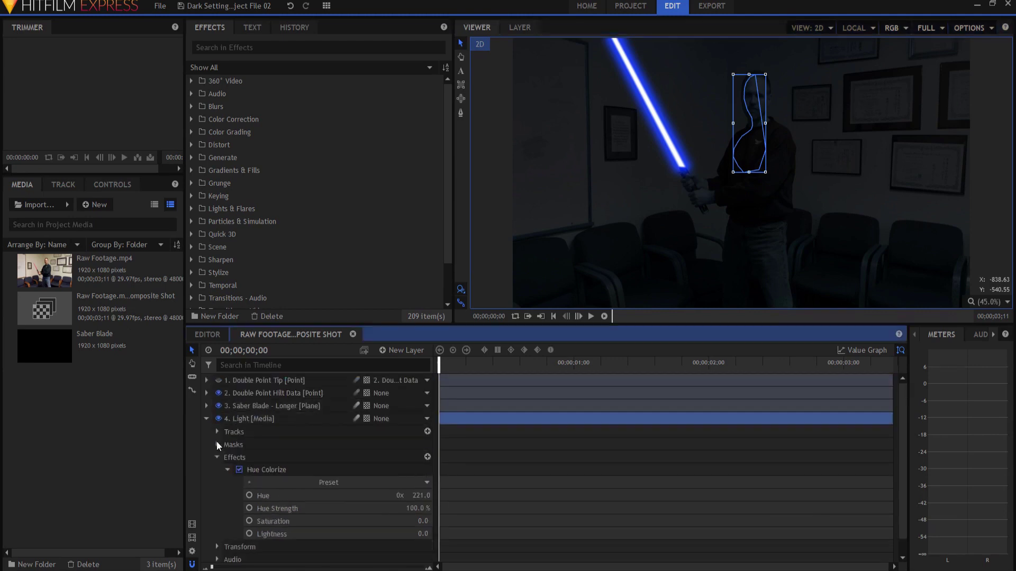
pyautogui.scroll(-3, 250, 494)
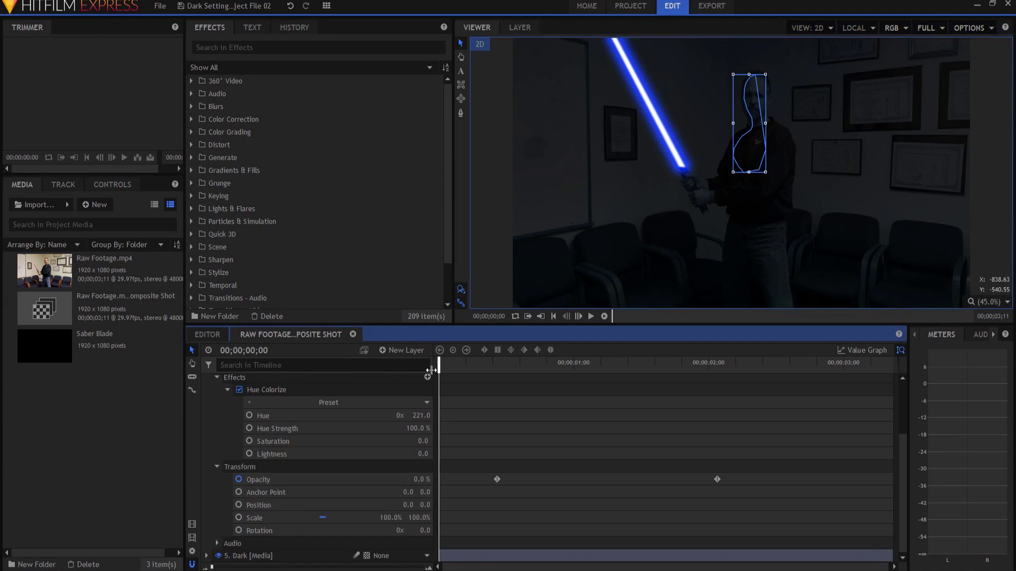
pyautogui.moveTo(441, 369); pyautogui.dragTo(741, 369)
# Collapse the Light layer's properties in the timeline
pyautogui.scroll(3, 244, 447)
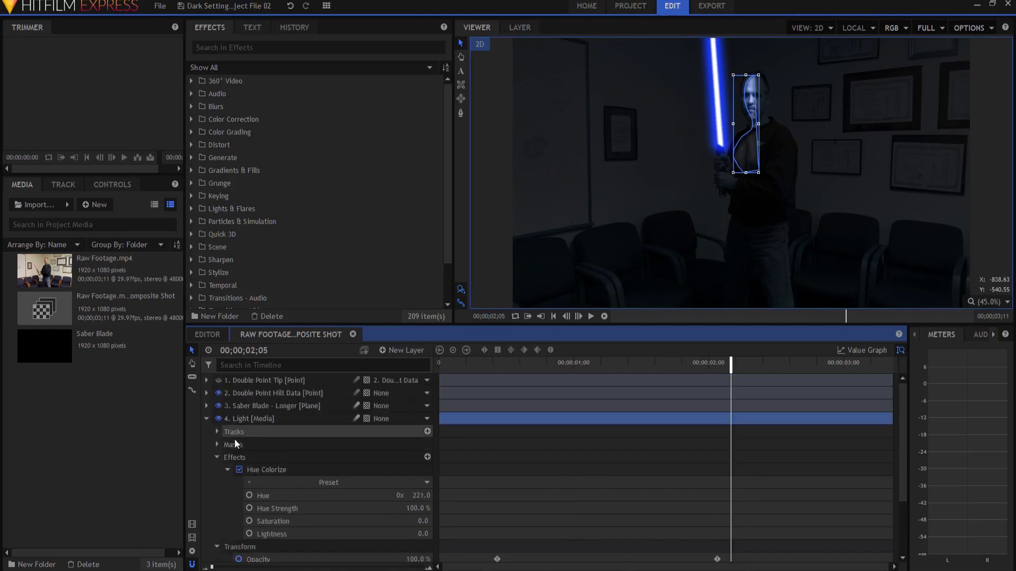
pyautogui.click(206, 418)
pyautogui.click(239, 484)
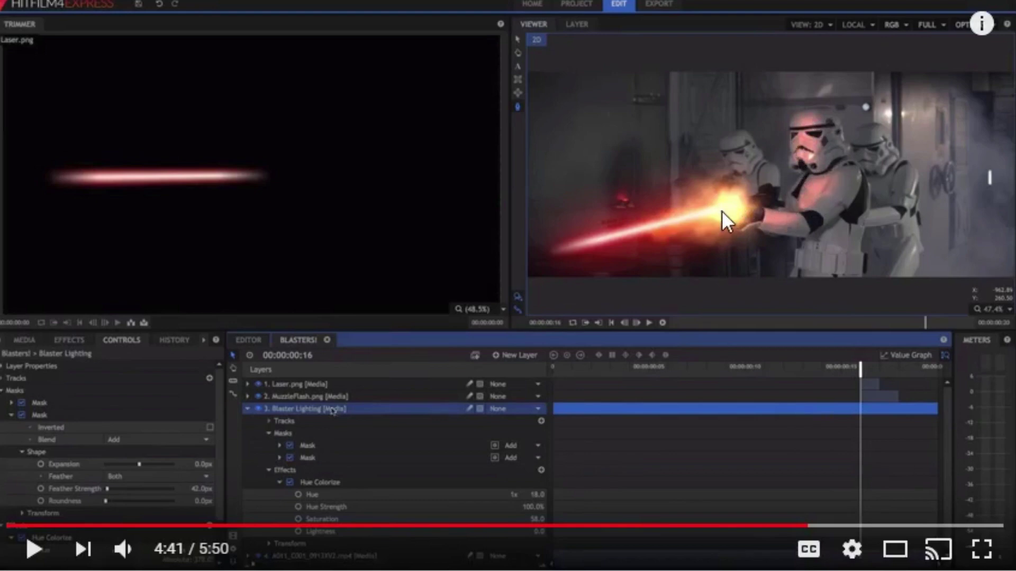
# Rewind the blaster lighting video to 4:33, play it to 4:37 and pause to examine the masked light on the stormtrooper
pyautogui.moveTo(804, 535); pyautogui.dragTo(783, 532)
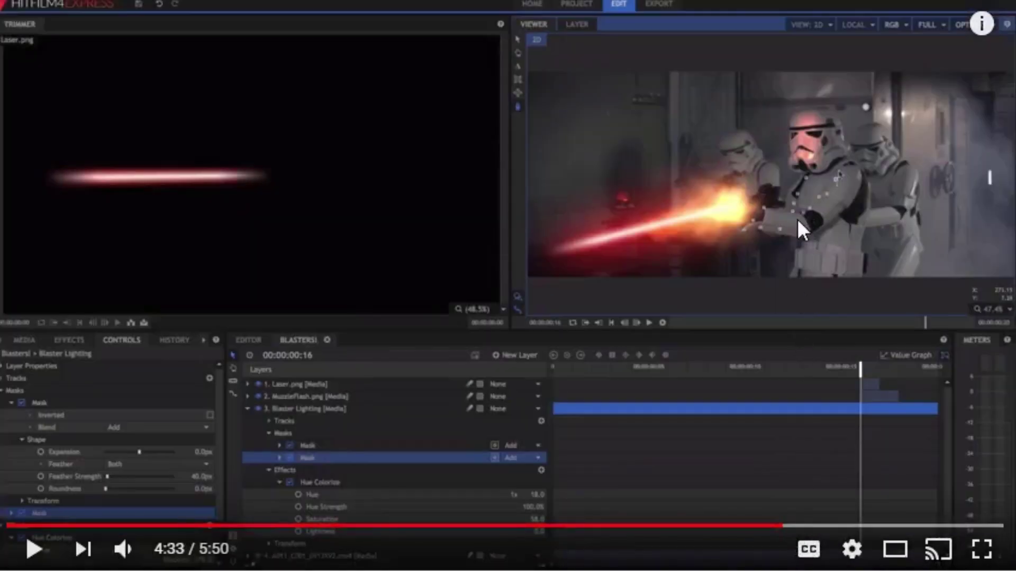
pyautogui.click(821, 303)
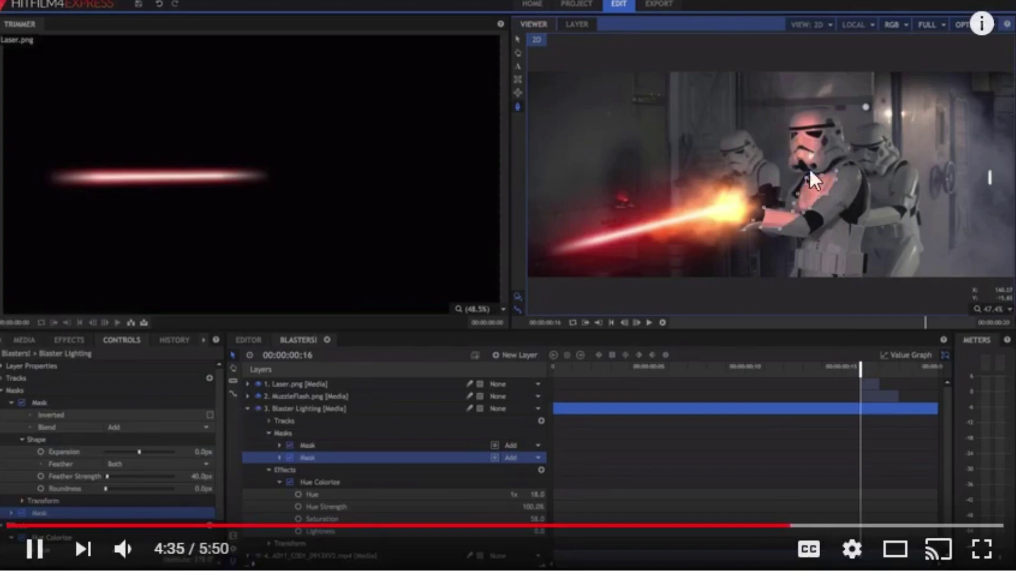
pyautogui.click(31, 560)
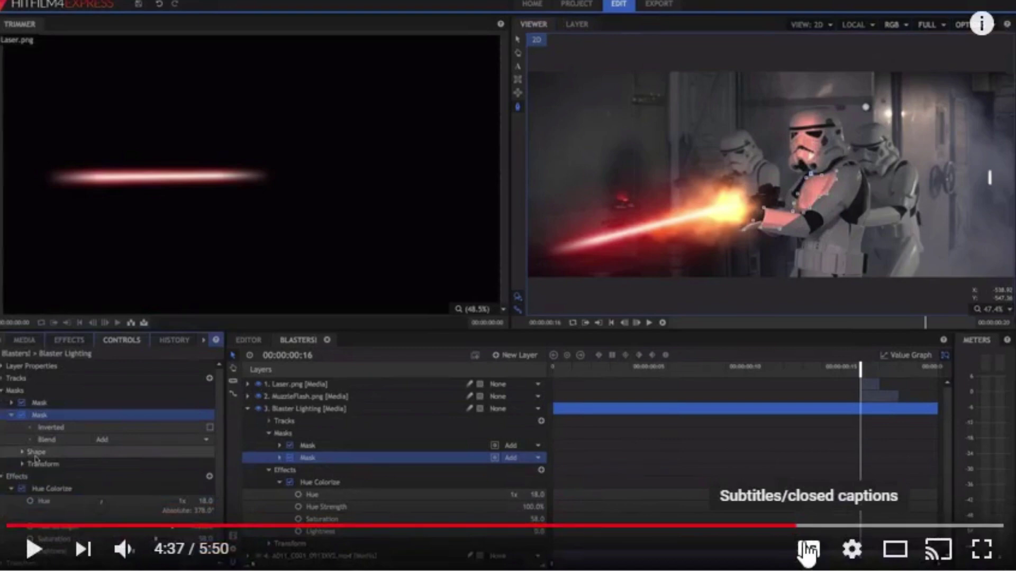